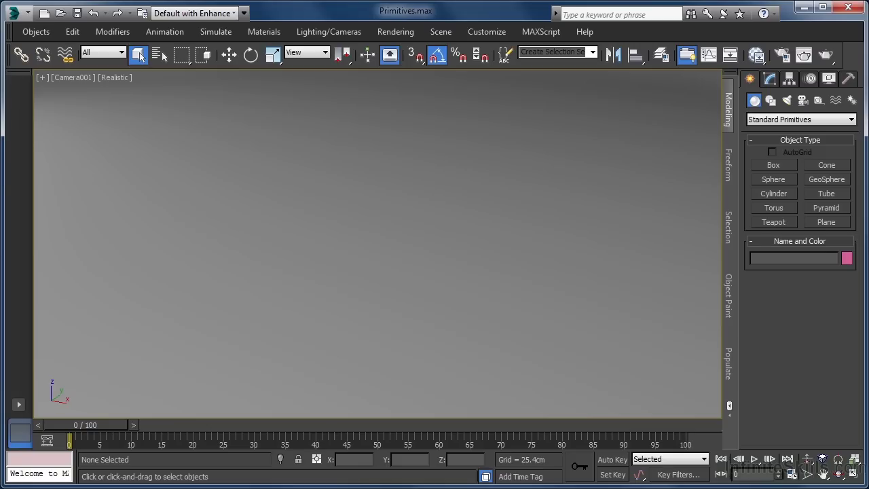
Draw a thin upright box, Box001, about 60.8 × 6.6 × 59 cm, and show its size parameters.
{"action": "left_click", "coordinate": [789, 167]}
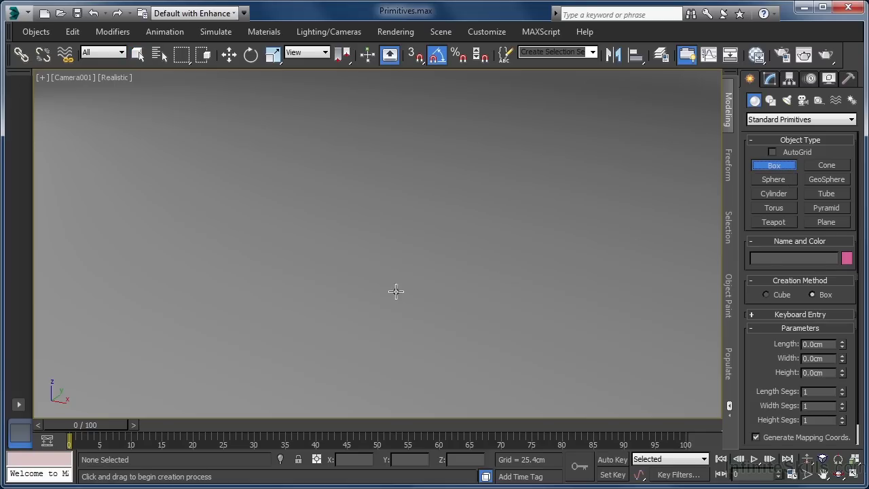
{"action": "left_click_drag", "start_coordinate": [336, 303], "coordinate": [246, 388]}
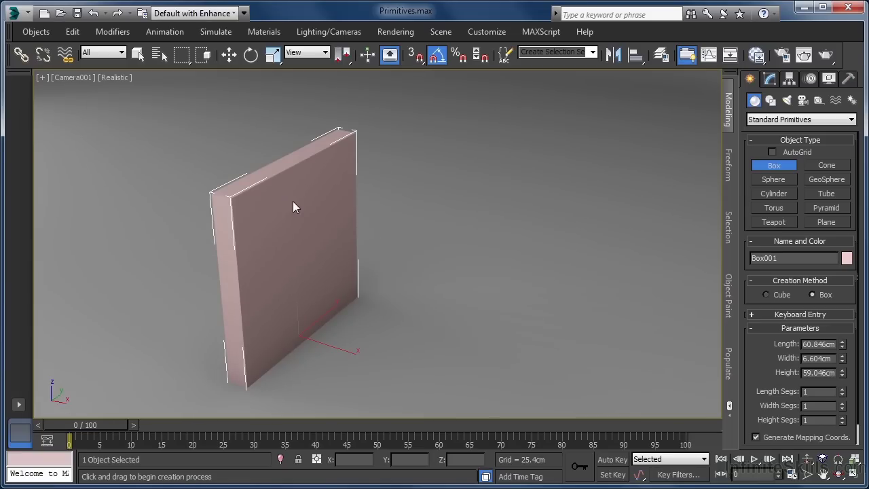
{"action": "key", "text": "q"}
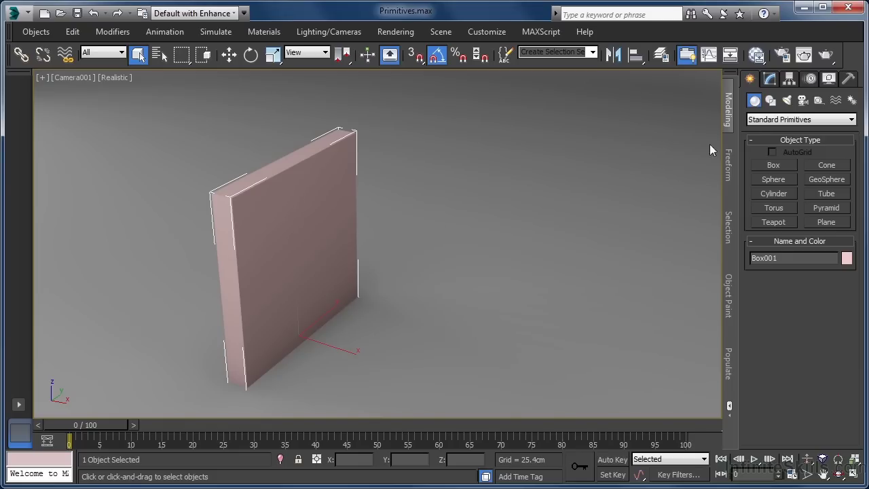
{"action": "left_click", "coordinate": [770, 79]}
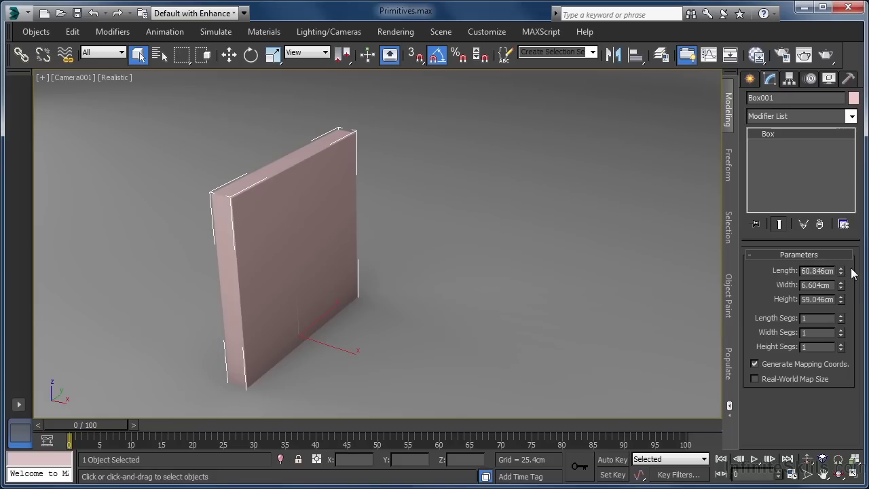
Resize the box to Length 55, Width 4 and Height 80 cm.
{"action": "double_click", "coordinate": [820, 270]}
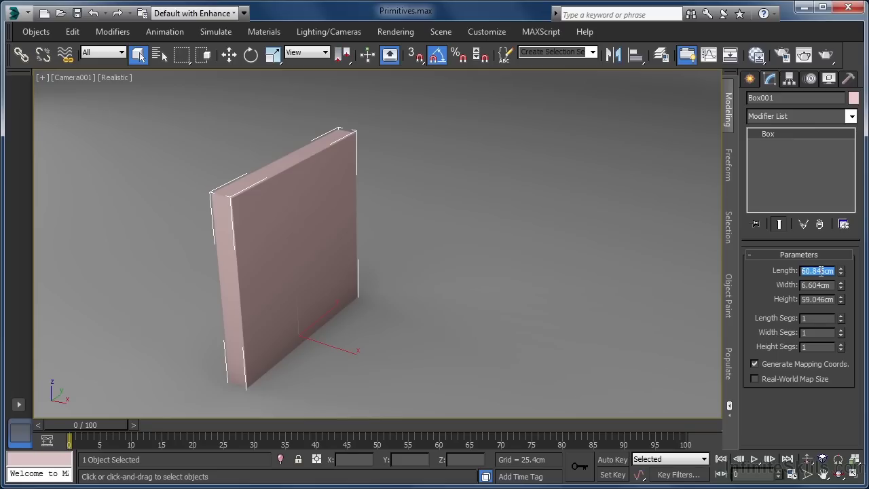
{"action": "type", "text": "55"}
{"action": "key", "text": "Return"}
{"action": "double_click", "coordinate": [820, 285]}
{"action": "type", "text": "4"}
{"action": "key", "text": "Return"}
{"action": "double_click", "coordinate": [820, 299]}
{"action": "type", "text": "80"}
{"action": "key", "text": "Return"}
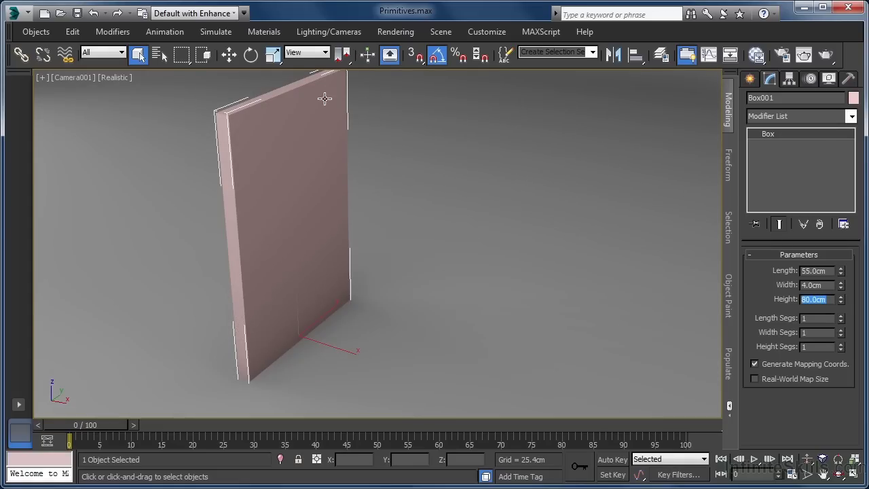
Shift the panel slightly along Y and rename it GEO_Panel_Side.
{"action": "left_click", "coordinate": [228, 57]}
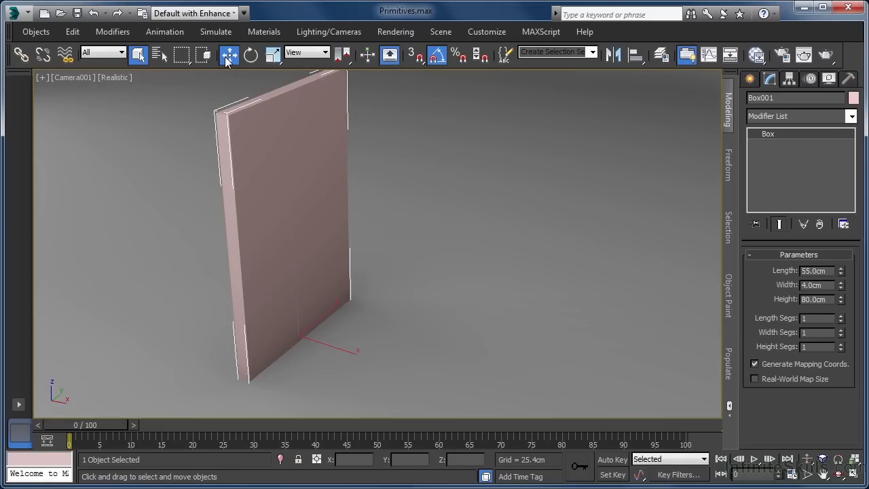
{"action": "left_click_drag", "start_coordinate": [333, 312], "coordinate": [320, 315]}
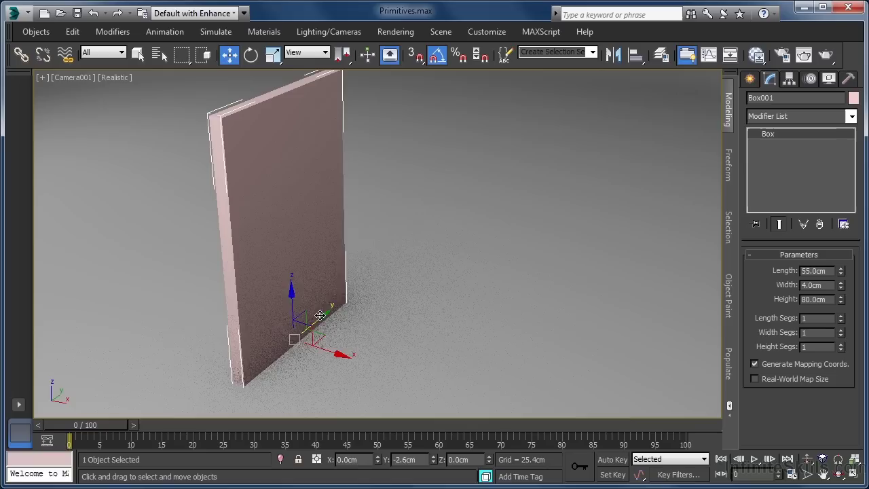
{"action": "mouse_move", "coordinate": [366, 211]}
{"action": "middle_mouse_down"}
{"action": "mouse_move", "coordinate": [371, 235]}
{"action": "mouse_move", "coordinate": [365, 224]}
{"action": "middle_mouse_up"}
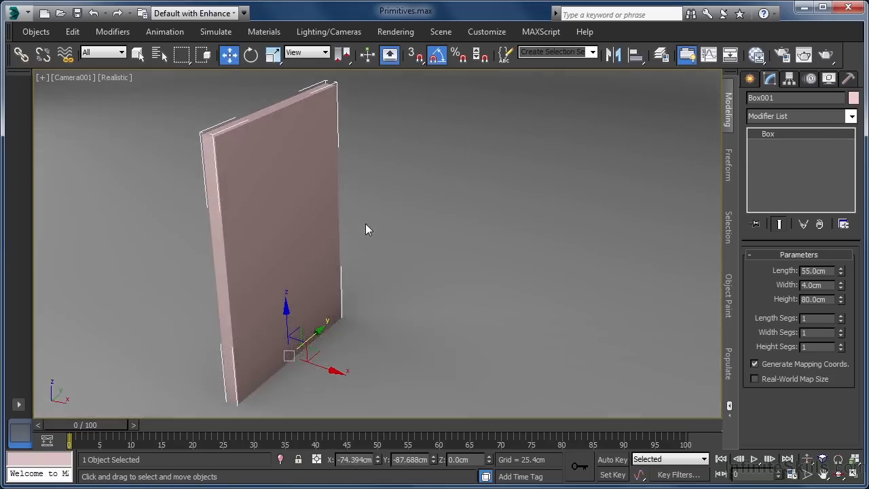
{"action": "left_click", "coordinate": [784, 97]}
{"action": "type", "text": "GEO_Panel_Side"}
{"action": "left_click", "coordinate": [749, 79]}
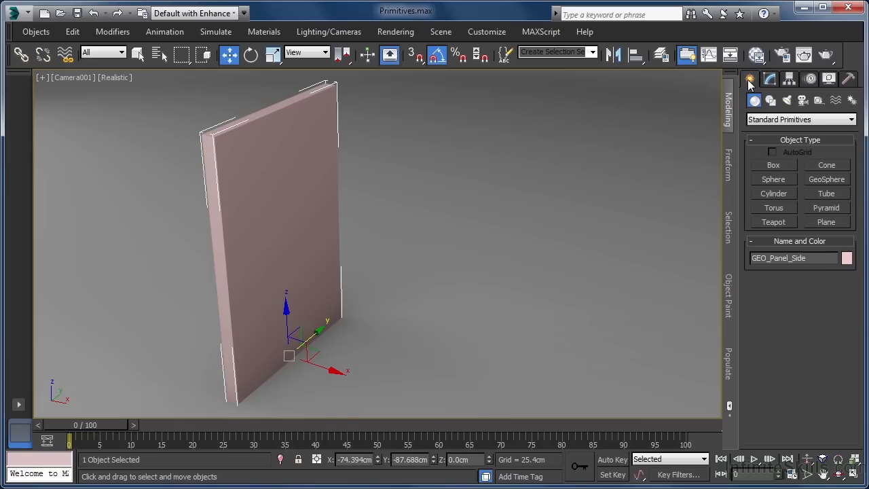
With AutoGrid on, draw a new box on the side panel's face.
{"action": "left_click", "coordinate": [784, 165]}
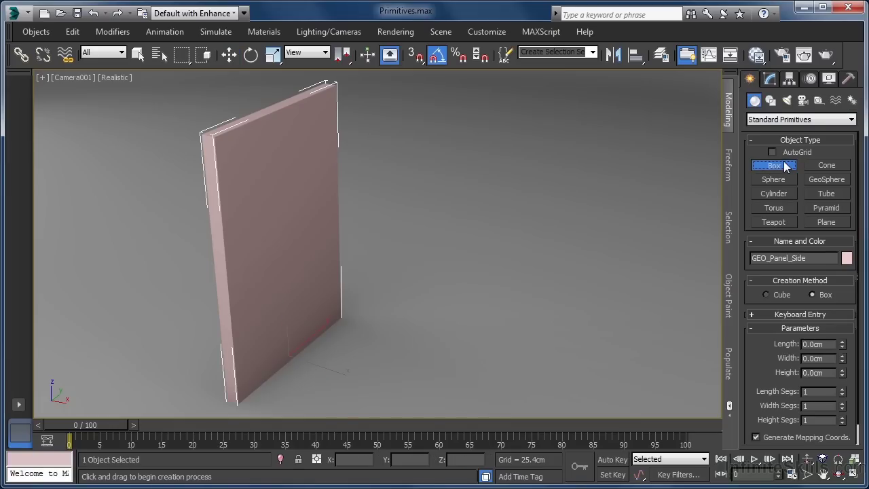
{"action": "left_click", "coordinate": [772, 153]}
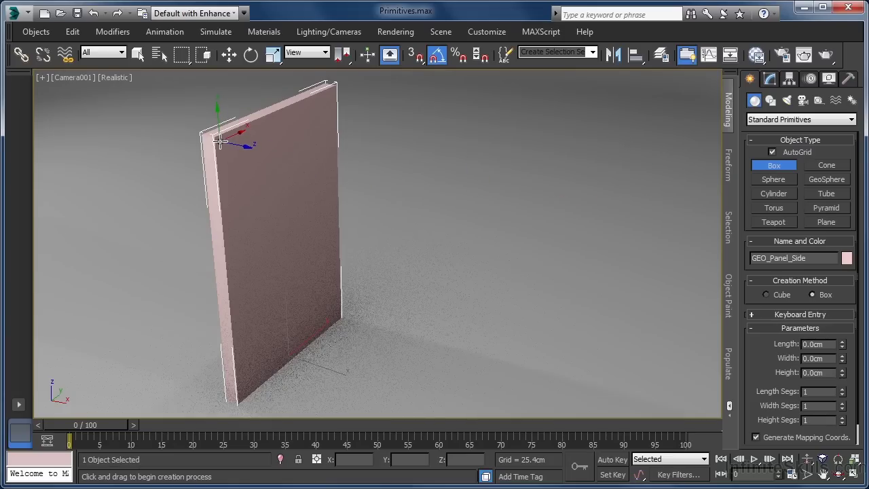
{"action": "left_click_drag", "start_coordinate": [221, 141], "coordinate": [233, 179]}
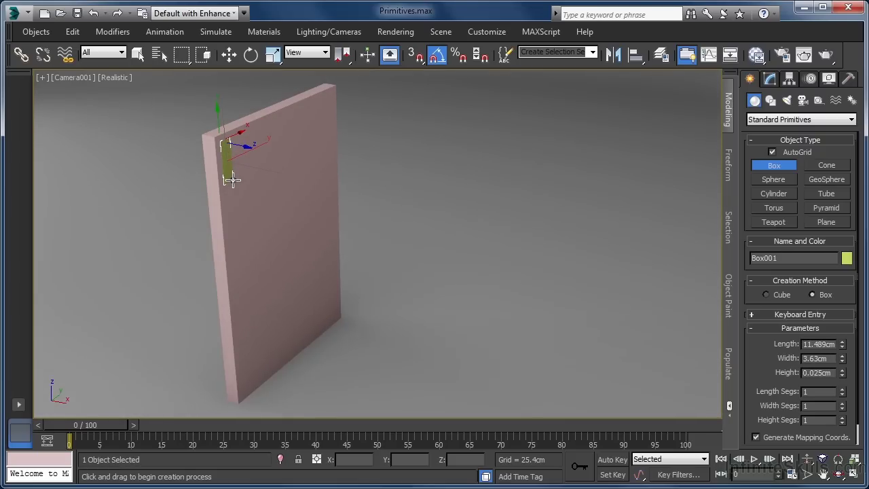
{"action": "left_click_drag", "start_coordinate": [232, 180], "coordinate": [235, 180]}
{"action": "left_click", "coordinate": [385, 195]}
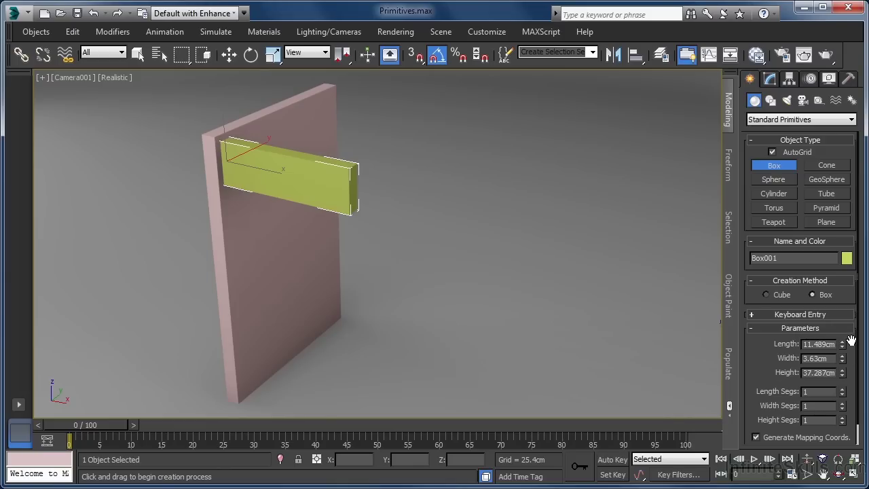
Set the new box to Length 15, Width 2.5 and Height 55 cm.
{"action": "left_click", "coordinate": [823, 344]}
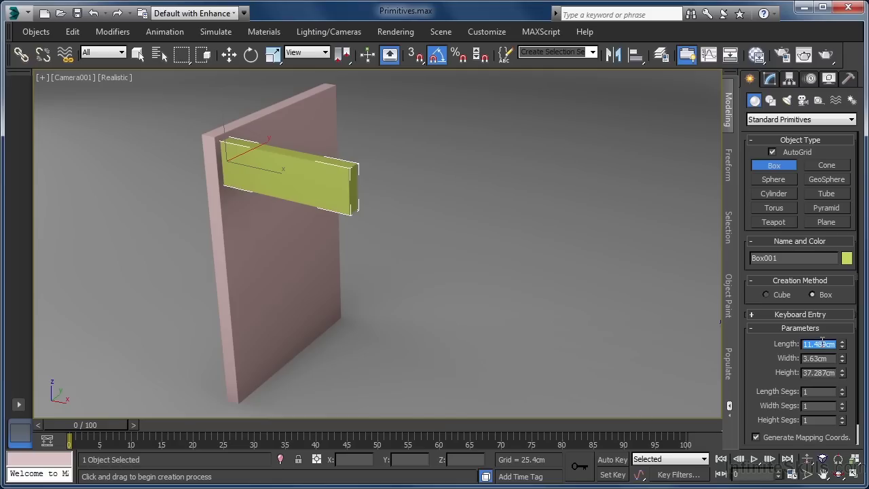
{"action": "type", "text": "15"}
{"action": "left_click", "coordinate": [819, 359]}
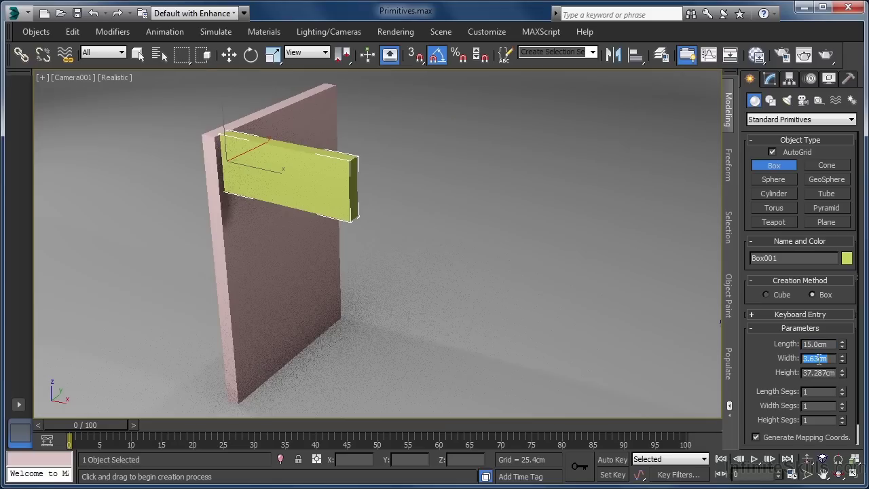
{"action": "type", "text": "2.5"}
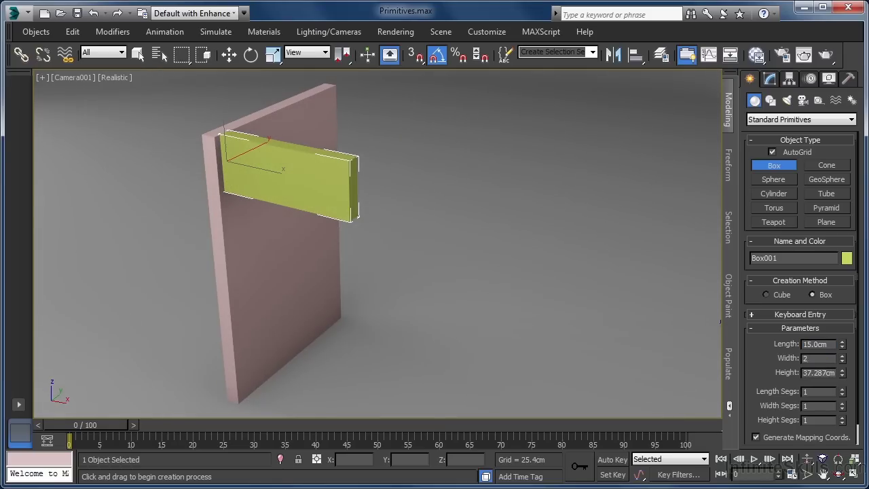
{"action": "left_click", "coordinate": [821, 372]}
{"action": "type", "text": "55"}
{"action": "key", "text": "Return"}
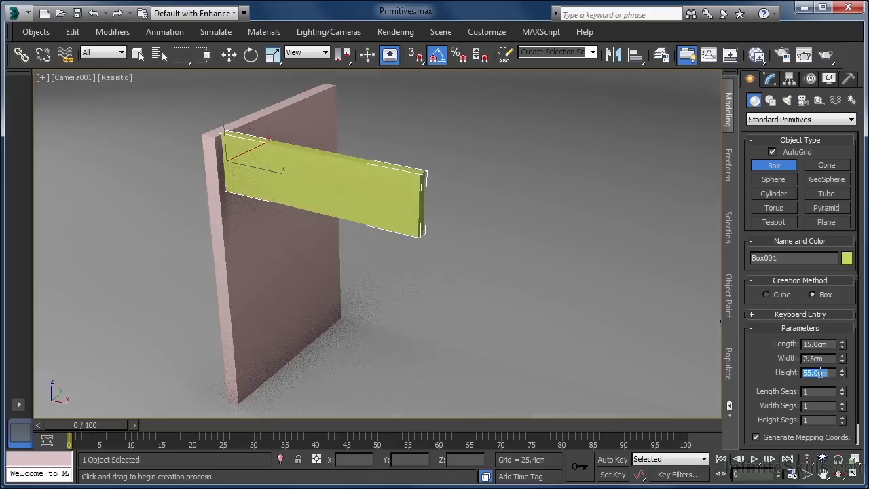
{"action": "key", "text": "w"}
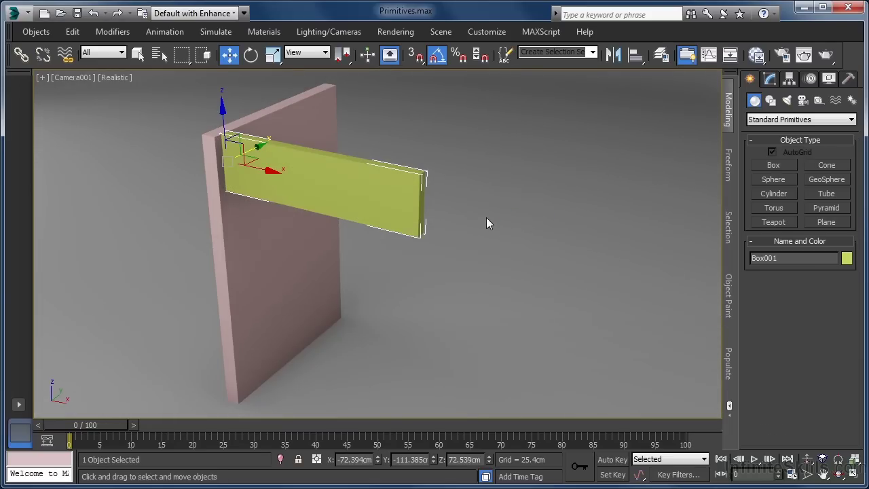
Nudge the yellow board into place, rename it GEO_Draw_Front, and Shift-drag a copy down along Z.
{"action": "left_click_drag", "start_coordinate": [222, 115], "coordinate": [224, 121]}
{"action": "left_click_drag", "start_coordinate": [249, 151], "coordinate": [253, 152]}
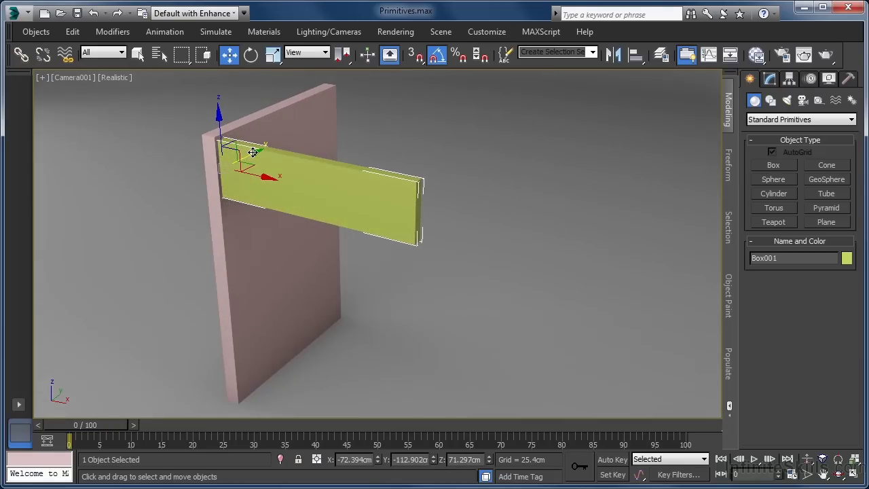
{"action": "double_click", "coordinate": [767, 258]}
{"action": "type", "text": "GEO_Draw_Front"}
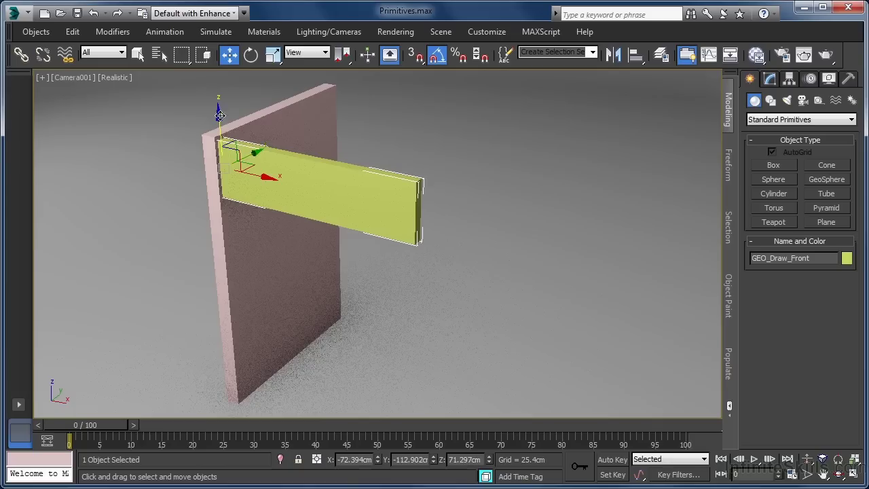
{"action": "left_click_drag", "start_coordinate": [220, 115], "coordinate": [231, 174], "text": "shift"}
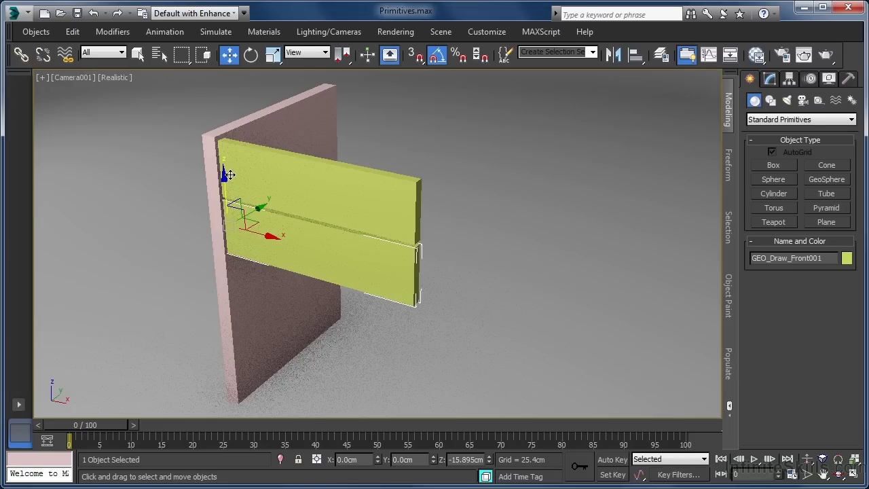
Create instanced copies down to GEO_Draw_Front003, making four drawer fronts, and restore the four-view layout.
{"action": "left_click_drag", "start_coordinate": [229, 175], "coordinate": [230, 180], "text": "shift"}
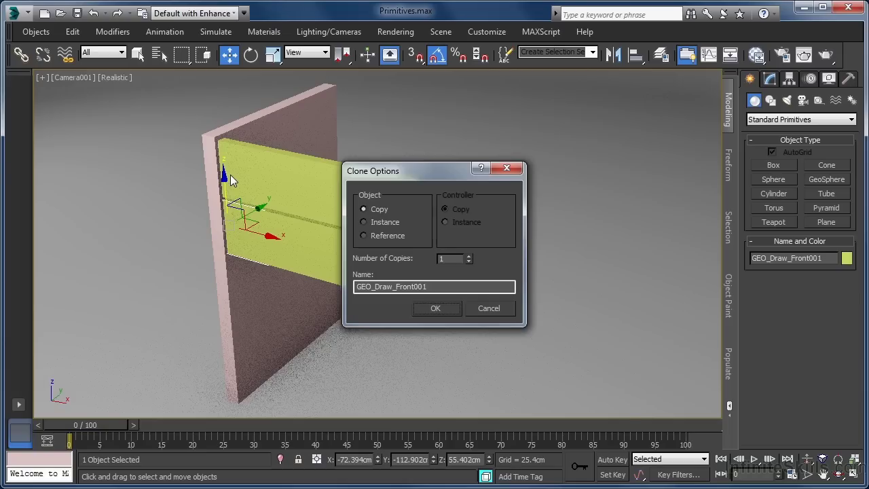
{"action": "left_click", "coordinate": [364, 222]}
{"action": "left_click", "coordinate": [447, 307]}
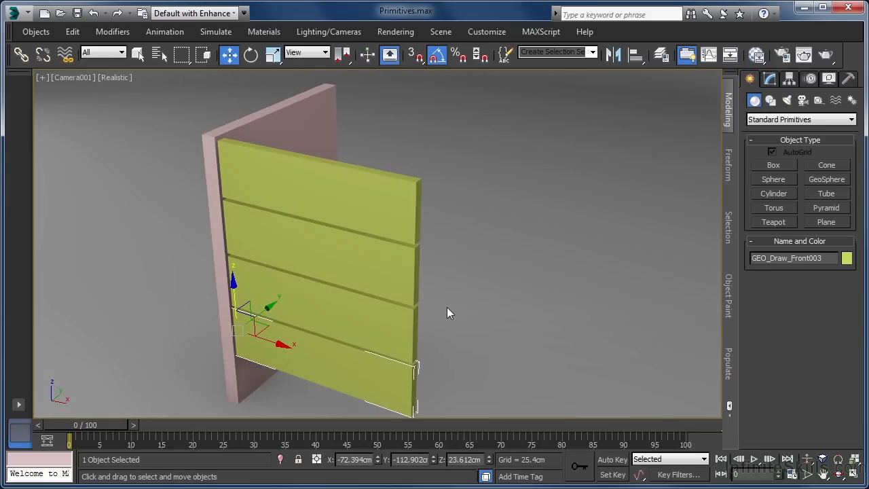
{"action": "key", "text": "alt+w"}
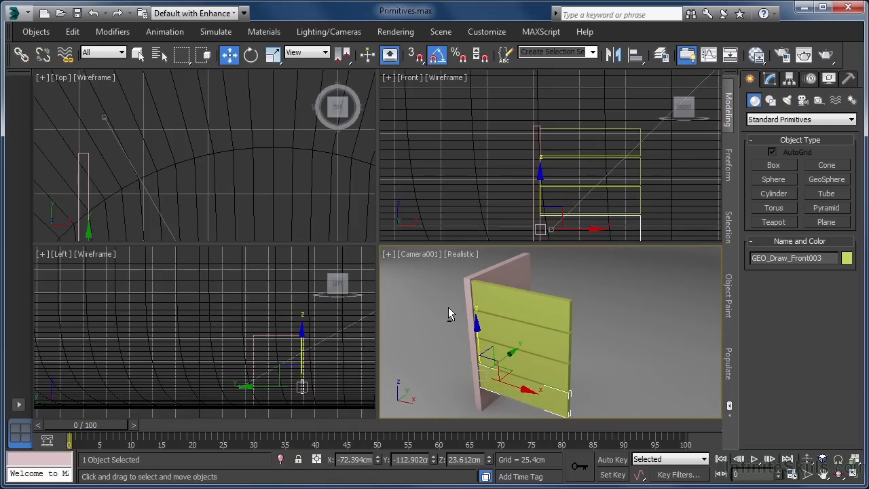
Draw a flat base board box in the Top view beneath the cabinet parts.
{"action": "middle_click_drag", "start_coordinate": [176, 215], "coordinate": [244, 153]}
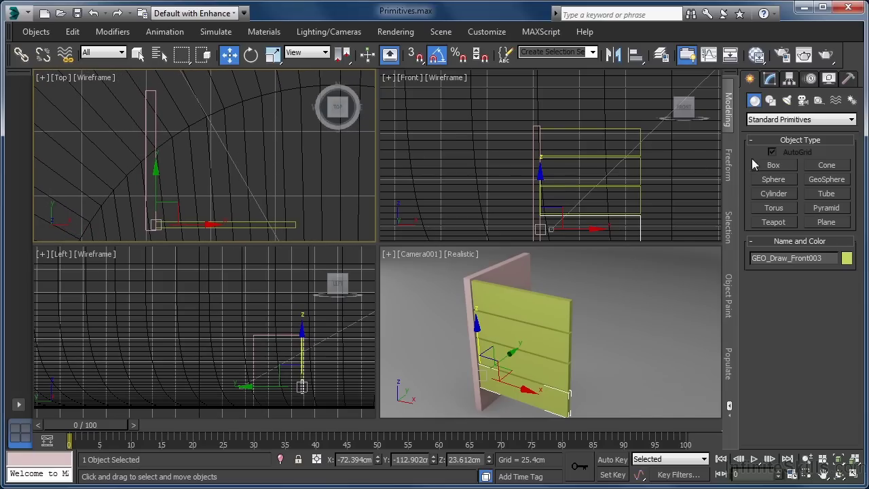
{"action": "left_click", "coordinate": [775, 166]}
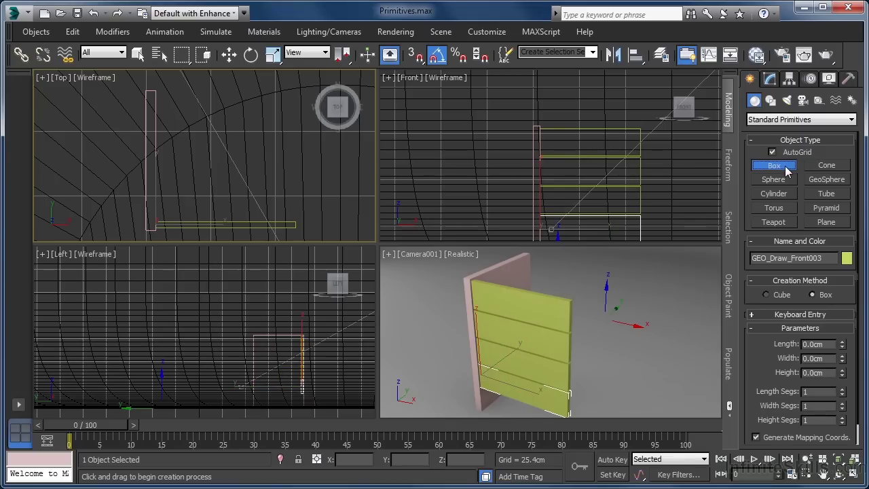
{"action": "left_click_drag", "start_coordinate": [134, 85], "coordinate": [307, 234]}
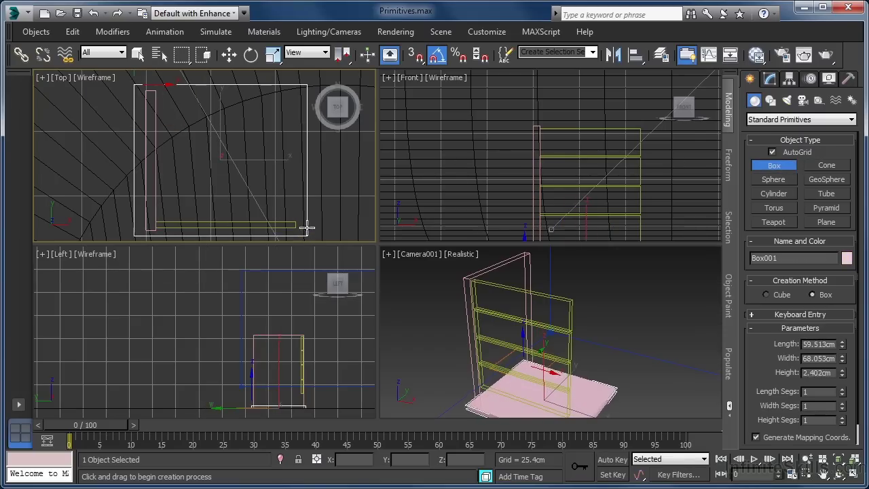
{"action": "left_click", "coordinate": [305, 219]}
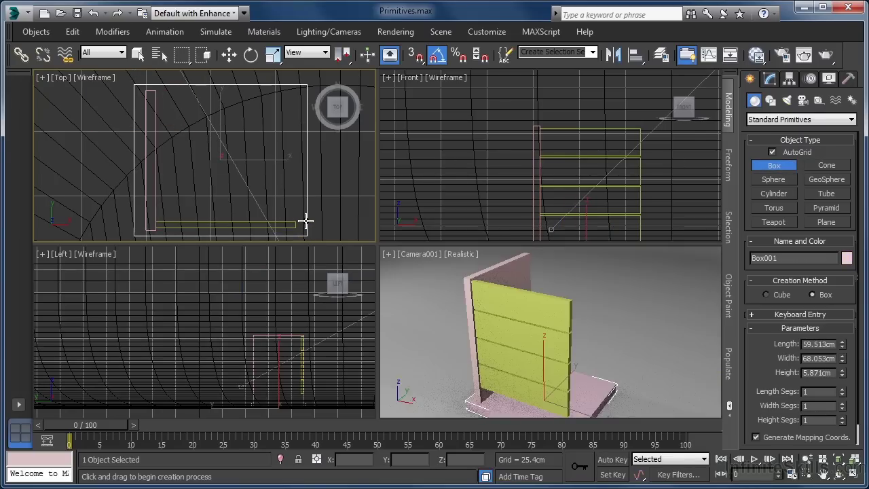
Set the base board to Length 58, Width 70 and Height 3.5 cm.
{"action": "left_click", "coordinate": [775, 79]}
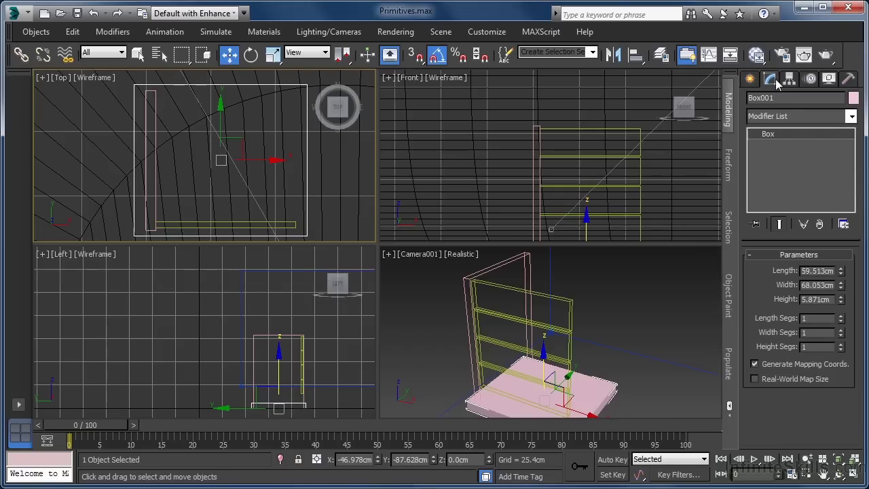
{"action": "left_click", "coordinate": [825, 270]}
{"action": "type", "text": "58"}
{"action": "left_click", "coordinate": [824, 285]}
{"action": "type", "text": "70"}
{"action": "left_click", "coordinate": [823, 298]}
{"action": "type", "text": "3.5"}
{"action": "key", "text": "Return"}
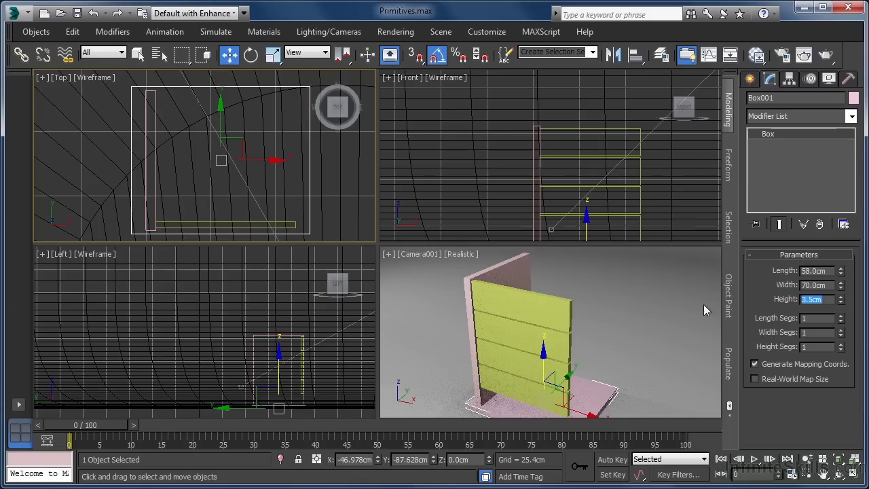
{"action": "middle_click", "coordinate": [650, 305]}
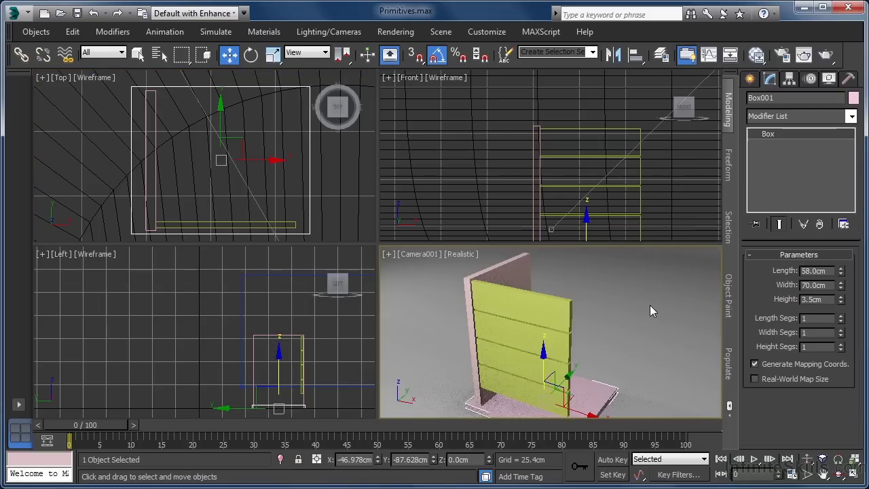
Center the top board over GEO_Draw_Front on X and Z, then raise it to Z 78.491 cm.
{"action": "key", "text": "alt+w"}
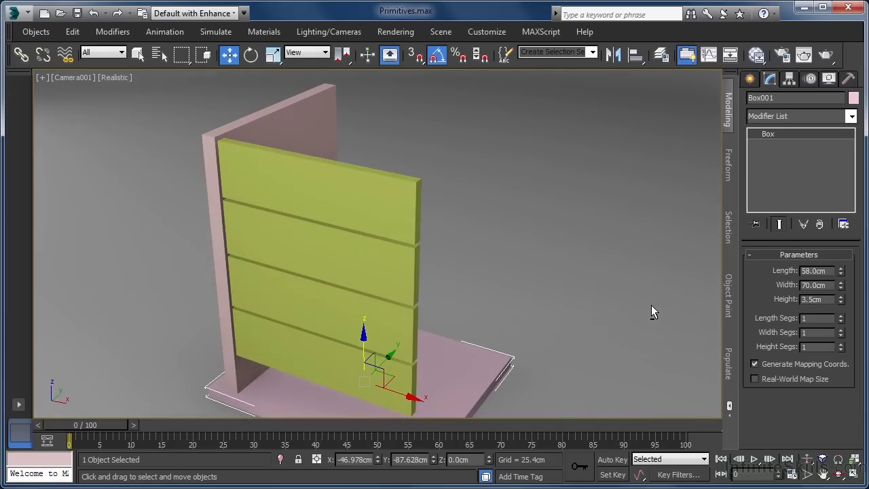
{"action": "left_click", "coordinate": [636, 58]}
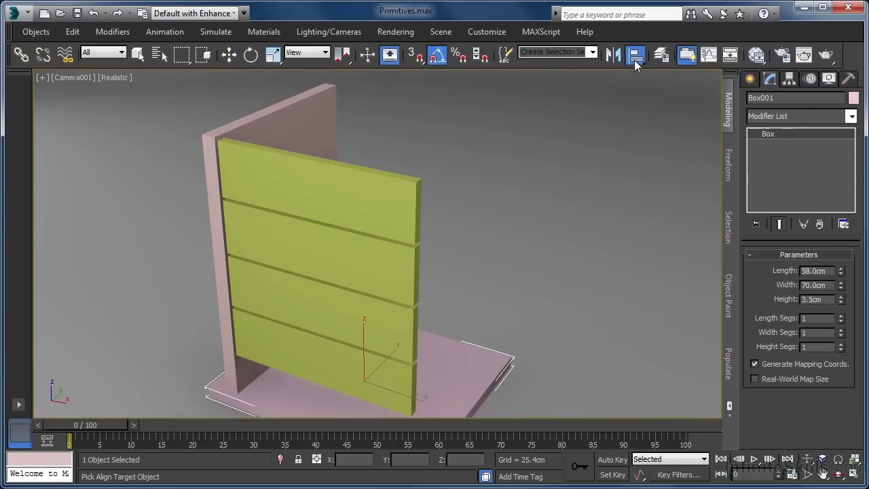
{"action": "left_click", "coordinate": [373, 207]}
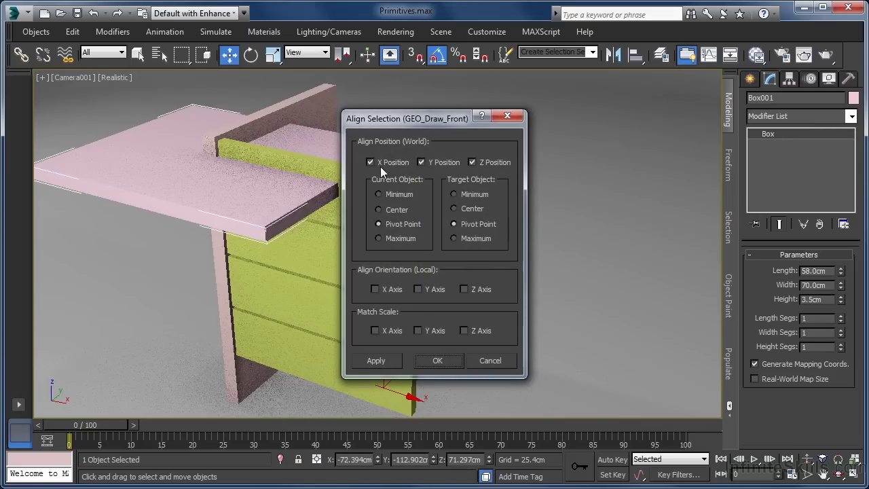
{"action": "left_click", "coordinate": [394, 209]}
{"action": "left_click", "coordinate": [461, 209]}
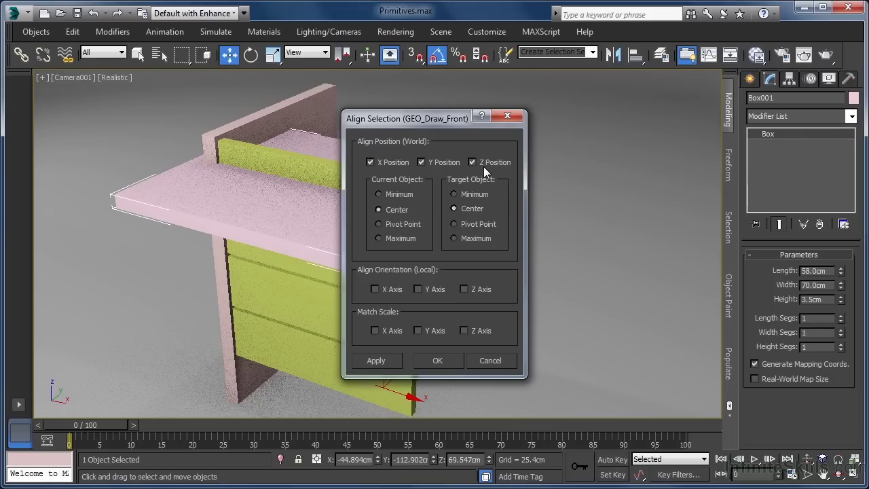
{"action": "left_click", "coordinate": [421, 163]}
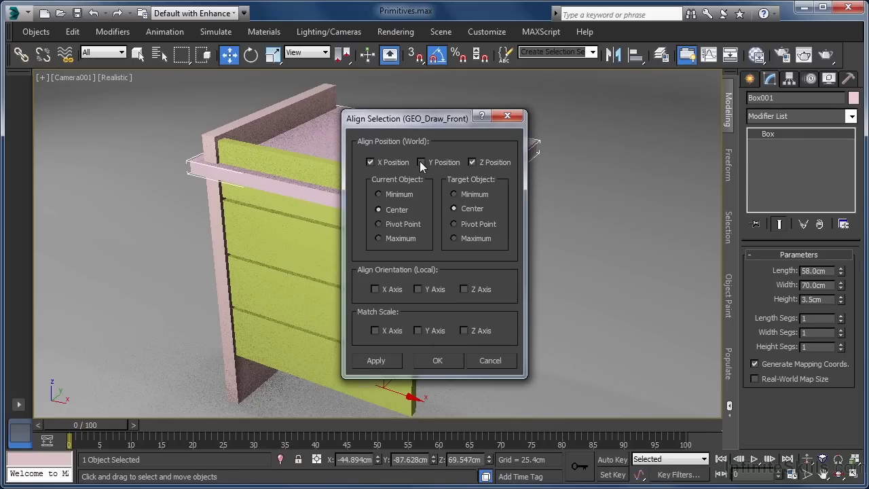
{"action": "left_click", "coordinate": [449, 360]}
{"action": "left_click_drag", "start_coordinate": [363, 132], "coordinate": [374, 95]}
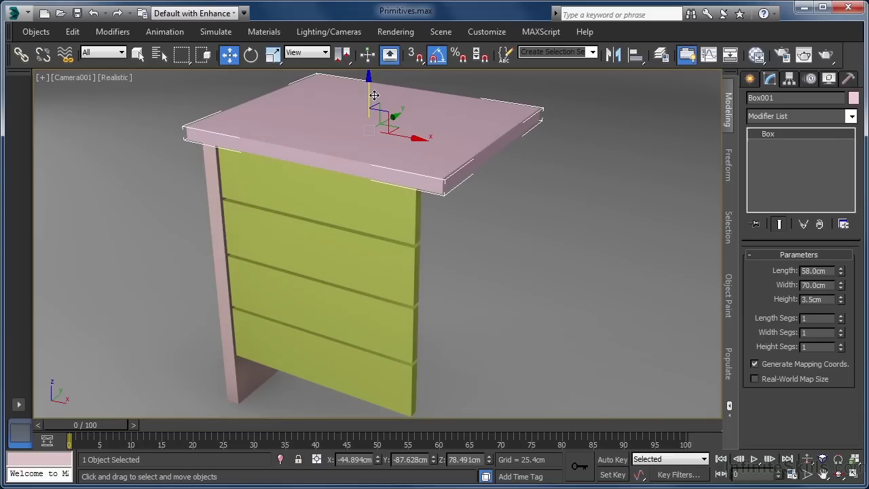
Clone GEO_Panel_Side as an instance, GEO_Panel_Side001, on the right side of the drawer fronts.
{"action": "left_click", "coordinate": [220, 232]}
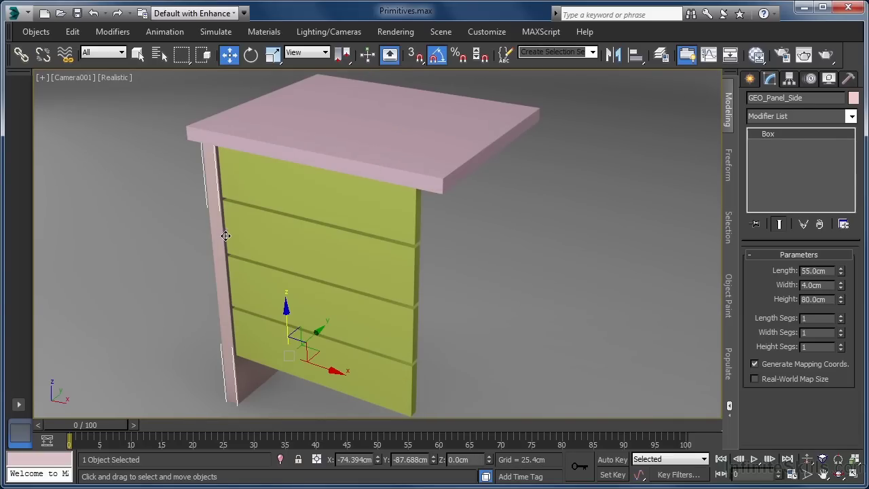
{"action": "left_click_drag", "start_coordinate": [320, 361], "coordinate": [490, 395], "text": "shift"}
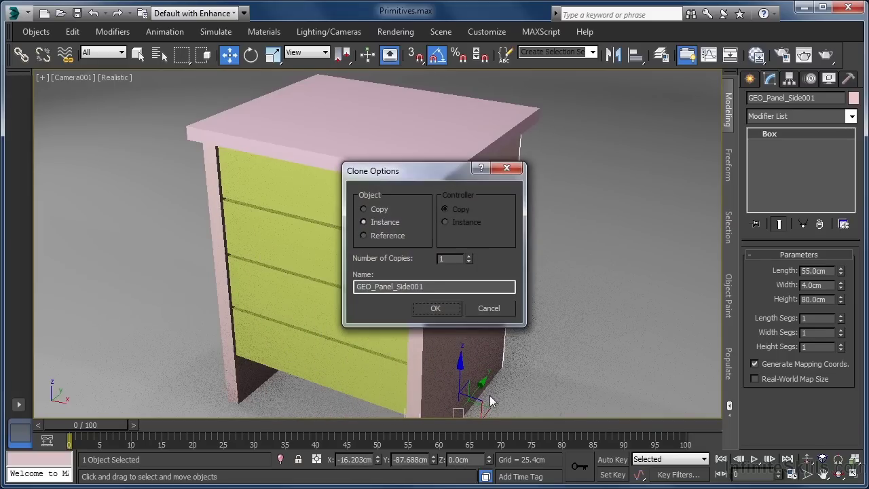
{"action": "left_click", "coordinate": [452, 309]}
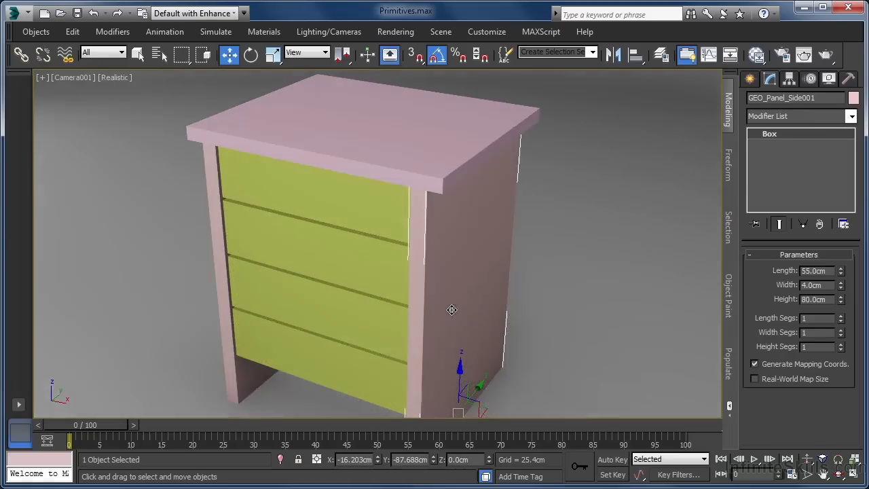
{"action": "left_click", "coordinate": [750, 79]}
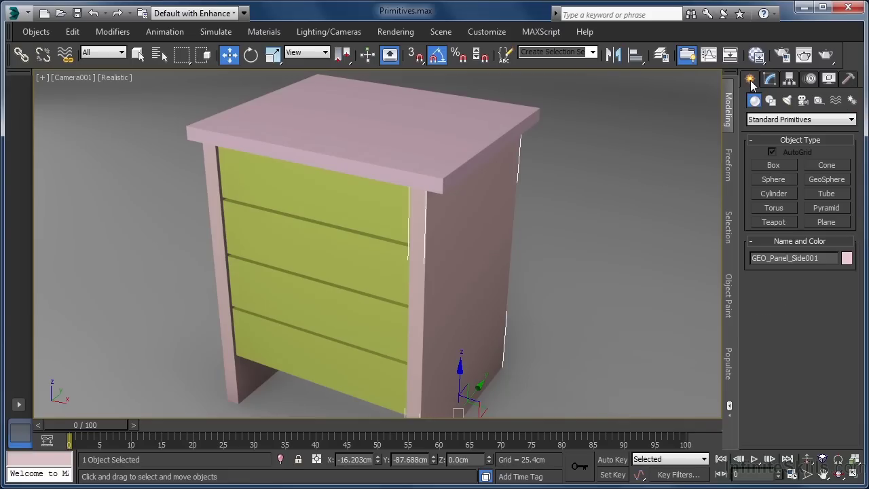
Draw a small cylinder, radius 1.521 cm and height 2.811 cm, on the top drawer front.
{"action": "left_click", "coordinate": [789, 193]}
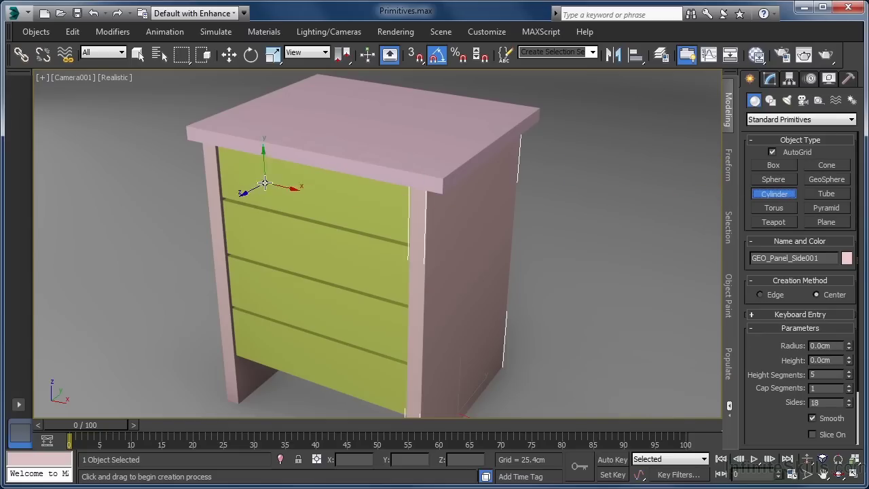
{"action": "left_click_drag", "start_coordinate": [246, 178], "coordinate": [250, 178]}
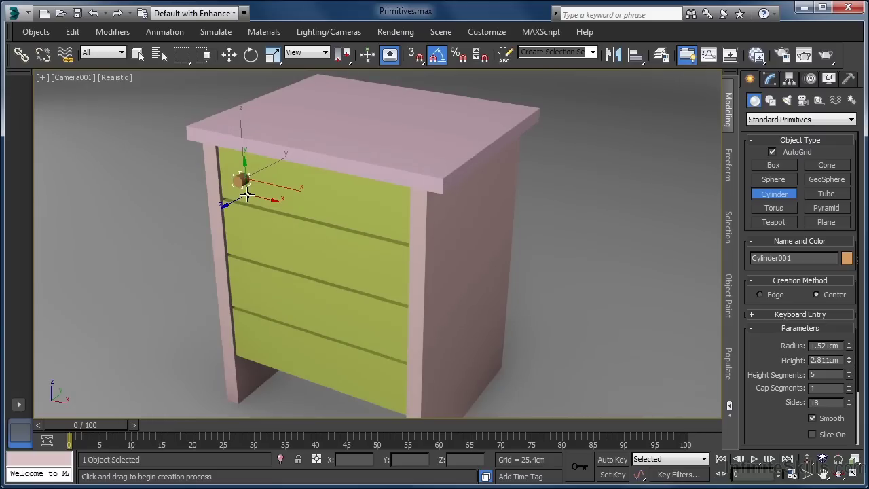
{"action": "left_click", "coordinate": [246, 195]}
{"action": "key", "text": "w"}
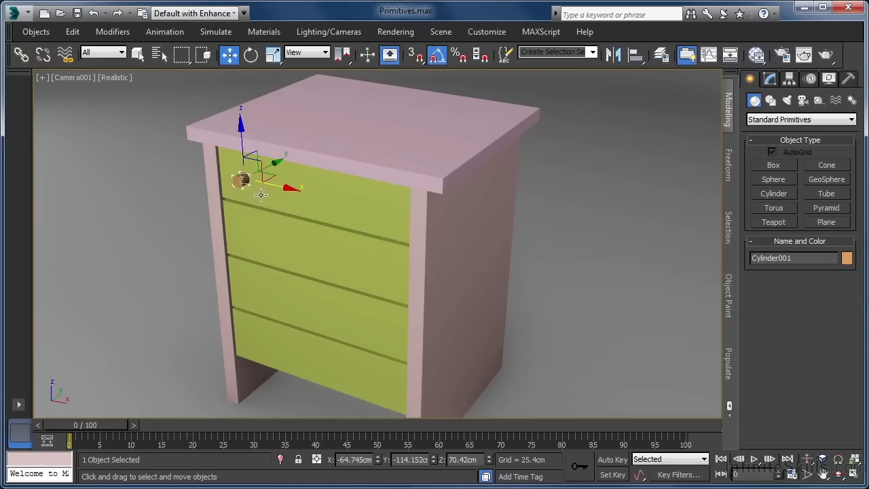
Create a 2.126 cm sphere, center it on Cylinder001 in X, Y and Z, and nudge it outward.
{"action": "left_click", "coordinate": [789, 180]}
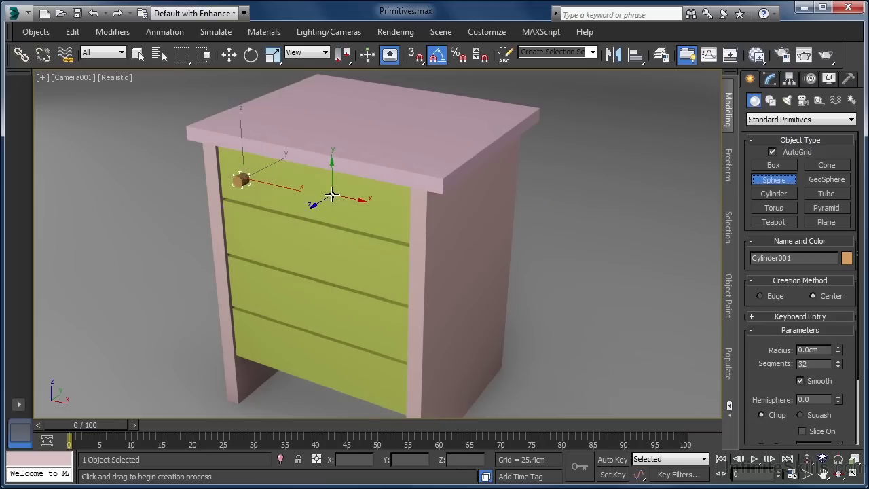
{"action": "left_click_drag", "start_coordinate": [321, 197], "coordinate": [326, 194]}
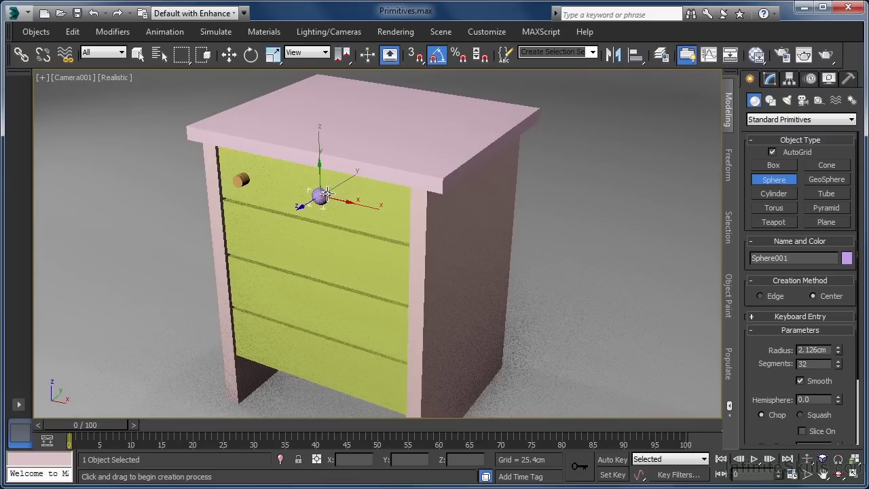
{"action": "key", "text": "w"}
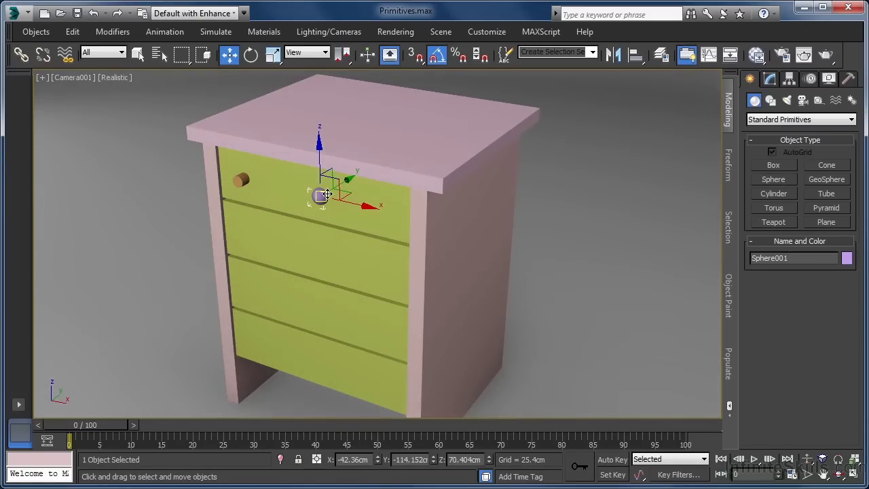
{"action": "left_click", "coordinate": [634, 57]}
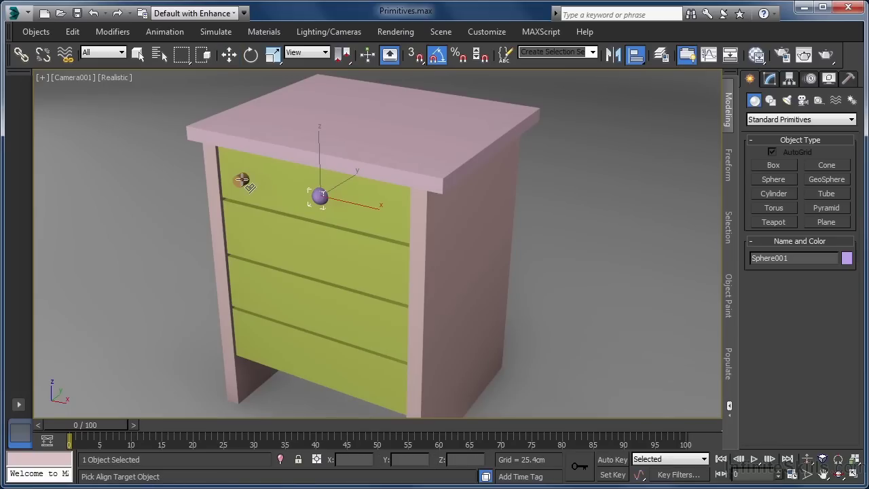
{"action": "left_click", "coordinate": [242, 180]}
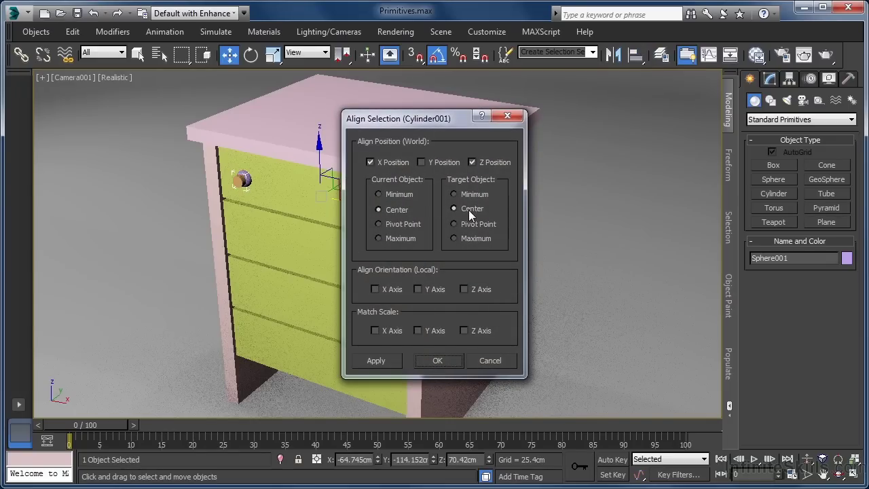
{"action": "left_click", "coordinate": [422, 163]}
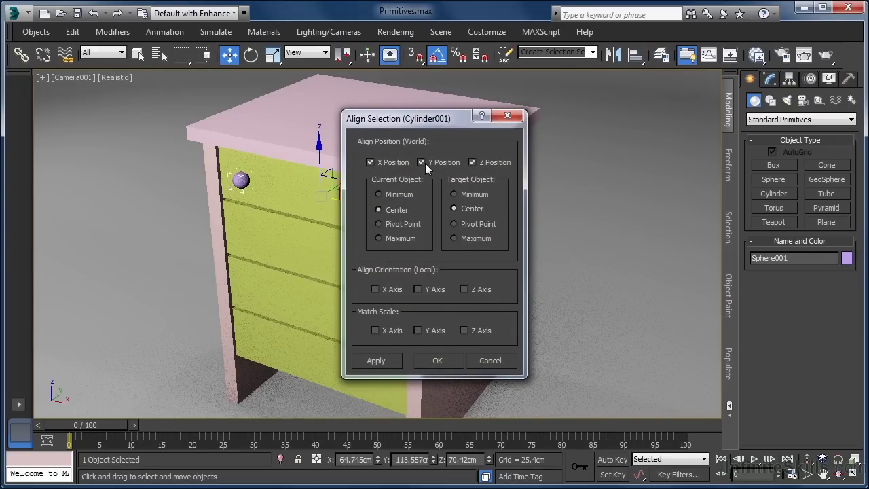
{"action": "left_click", "coordinate": [438, 360]}
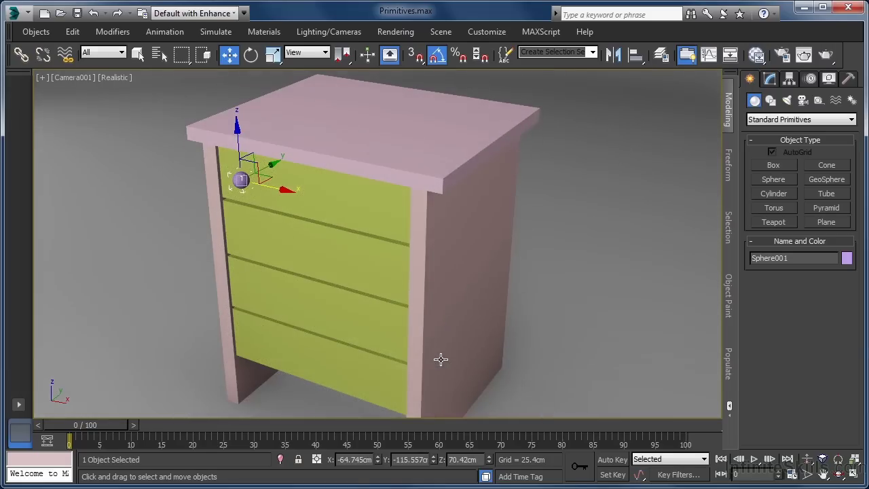
{"action": "left_click_drag", "start_coordinate": [284, 167], "coordinate": [271, 171]}
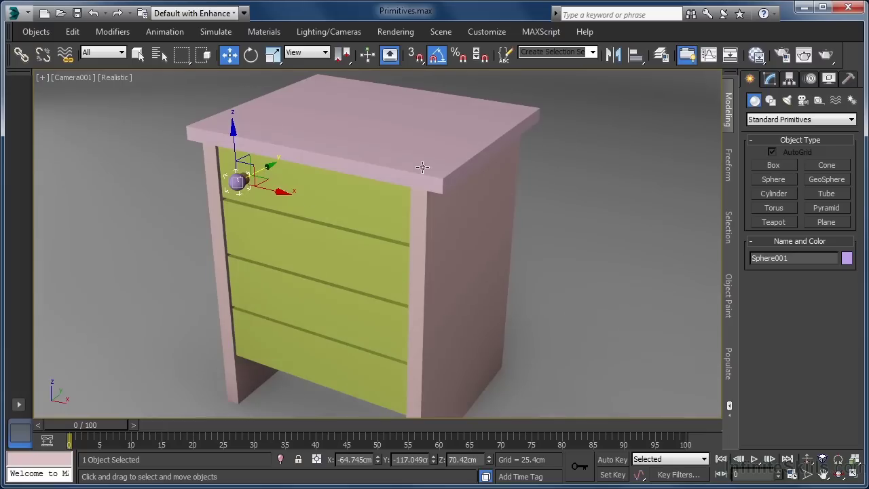
{"action": "left_click", "coordinate": [770, 79]}
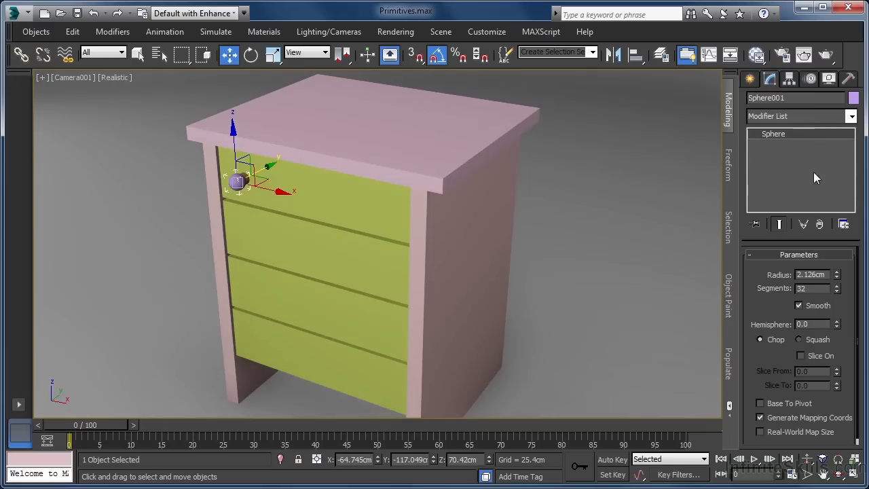
Shrink the knob sphere to radius 1.669cm and instance the whole knob to the top drawer's right end.
{"action": "mouse_move", "coordinate": [837, 275]}
{"action": "left_mouse_down"}
{"action": "mouse_move", "coordinate": [838, 286]}
{"action": "mouse_move", "coordinate": [841, 277]}
{"action": "left_mouse_up"}
{"action": "left_click", "coordinate": [241, 175], "text": "ctrl"}
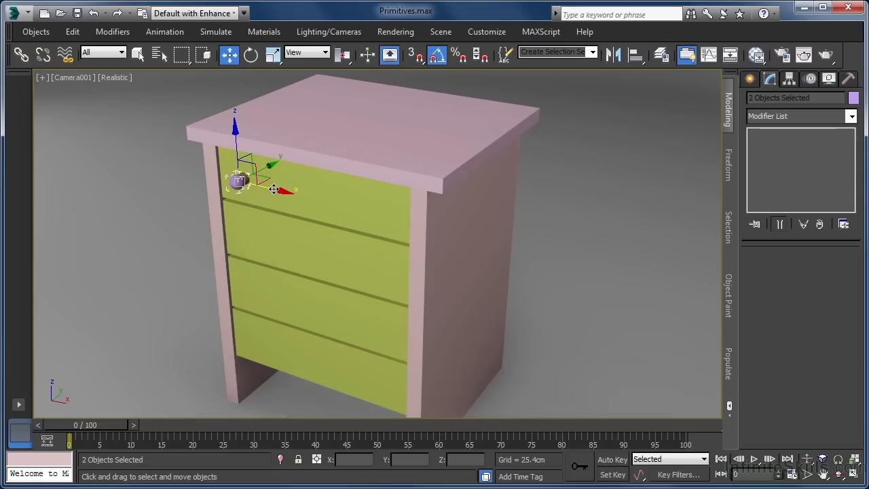
{"action": "left_click_drag", "start_coordinate": [243, 175], "coordinate": [413, 218], "text": "shift"}
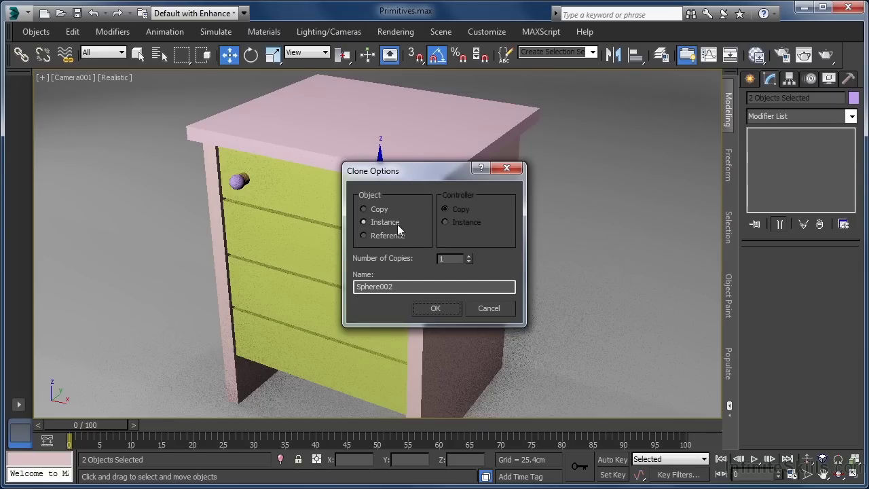
{"action": "left_click", "coordinate": [424, 310]}
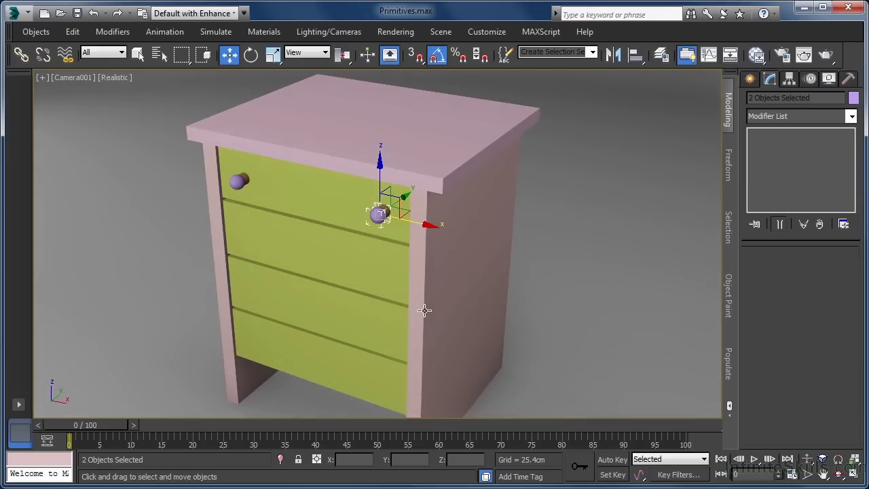
Instance both knobs downward as 3 copies, one drawer apart, onto the three lower drawers.
{"action": "left_click", "coordinate": [239, 180], "text": "ctrl"}
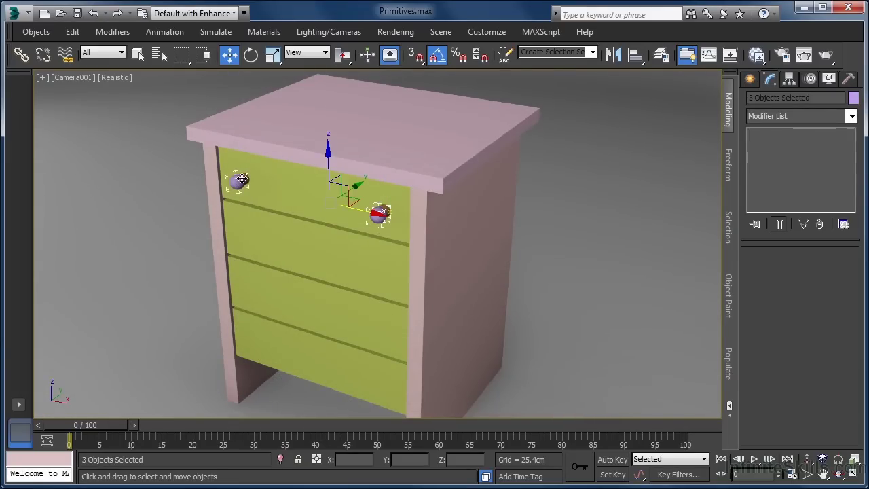
{"action": "left_click", "coordinate": [242, 178], "text": "ctrl"}
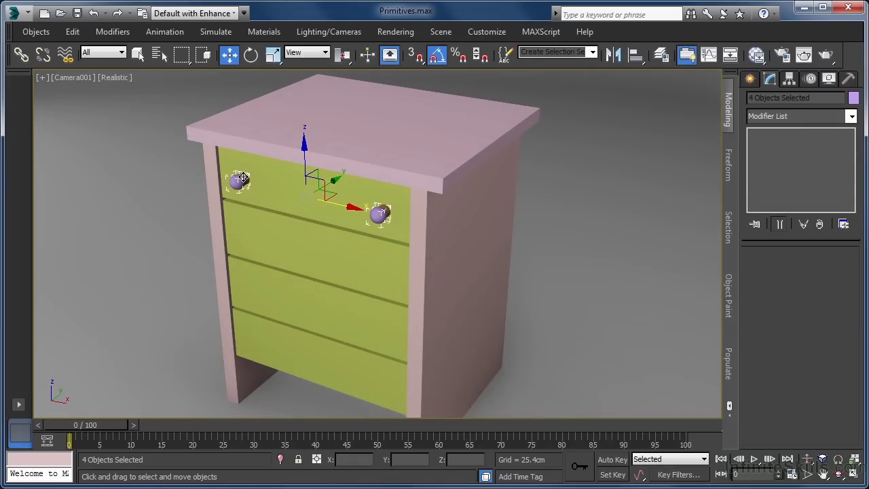
{"action": "left_click_drag", "start_coordinate": [304, 148], "coordinate": [306, 207], "text": "shift"}
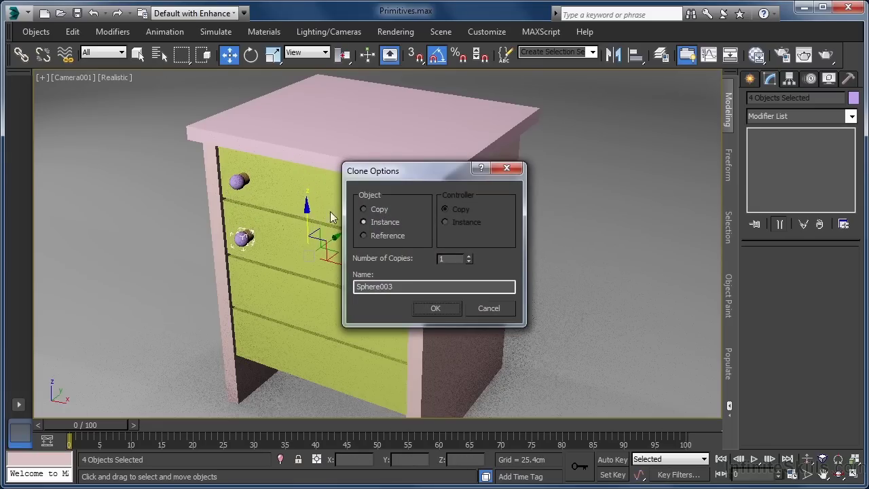
{"action": "left_click", "coordinate": [468, 256]}
{"action": "left_click", "coordinate": [469, 256]}
{"action": "left_click", "coordinate": [454, 305]}
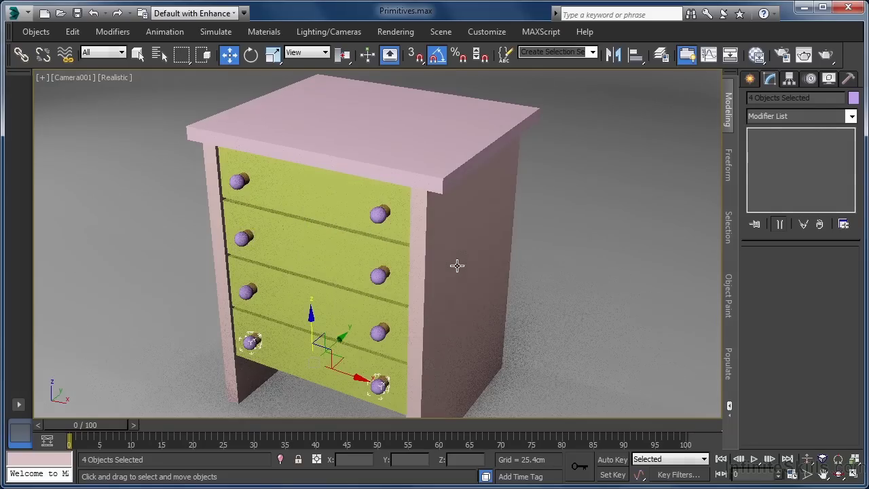